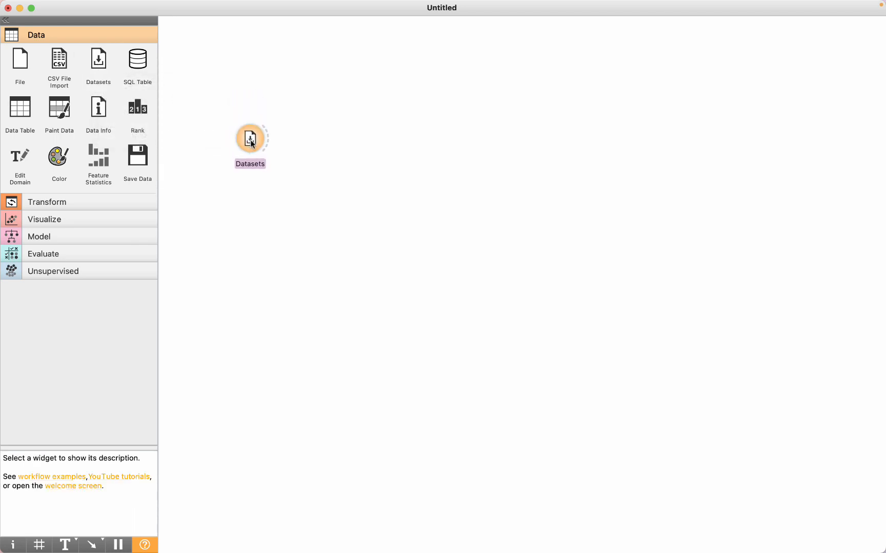
- Review the selected HDI dataset and its description in the Datasets widget
double_click(249, 138)
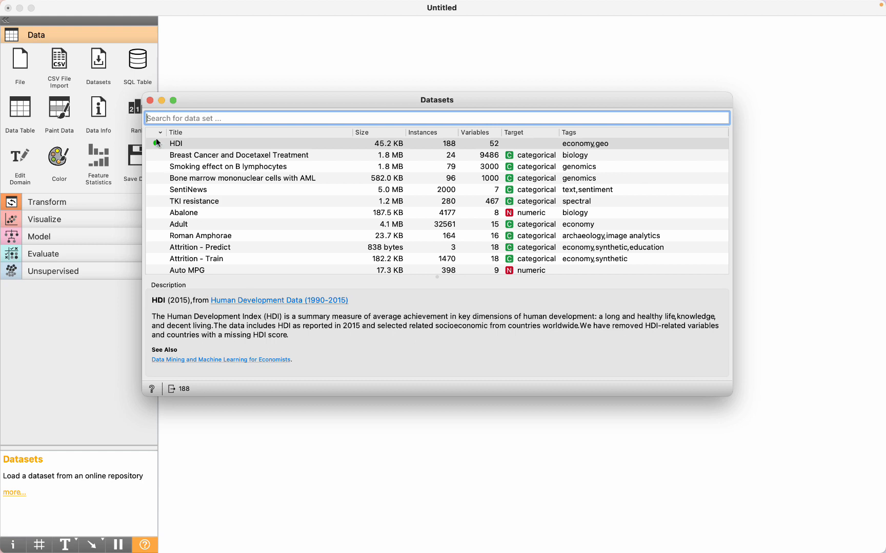
left_click(150, 101)
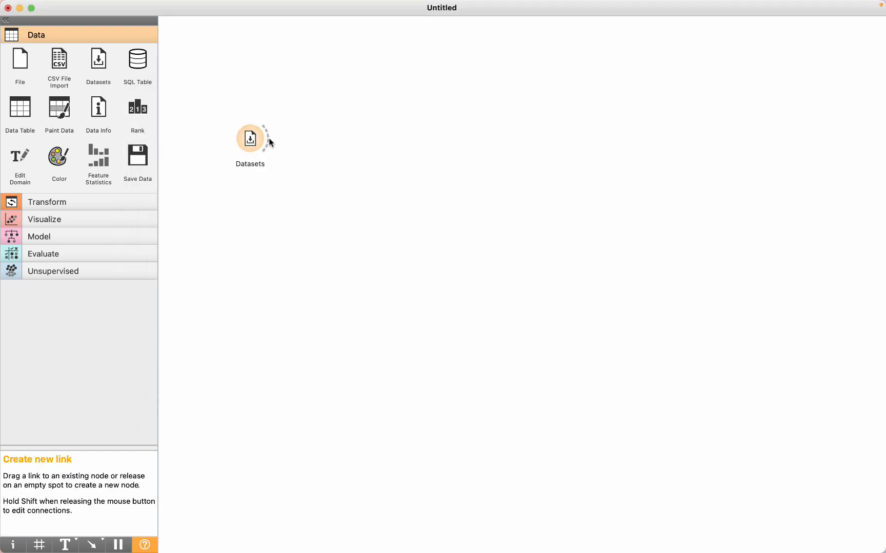
- Connect a Data Info widget to Datasets and review its summary of the HDI data
left_click_drag(315, 110, 317, 96)
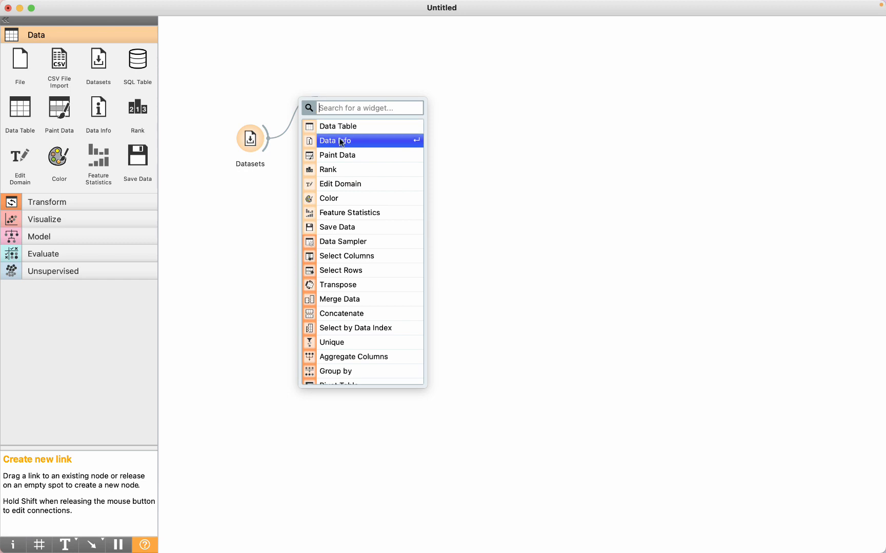
left_click(339, 142)
double_click(337, 104)
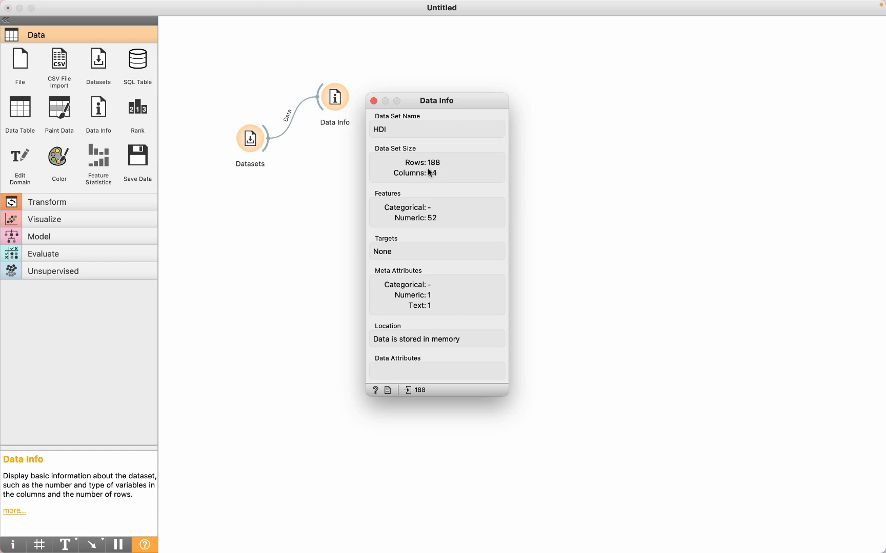
left_click(374, 100)
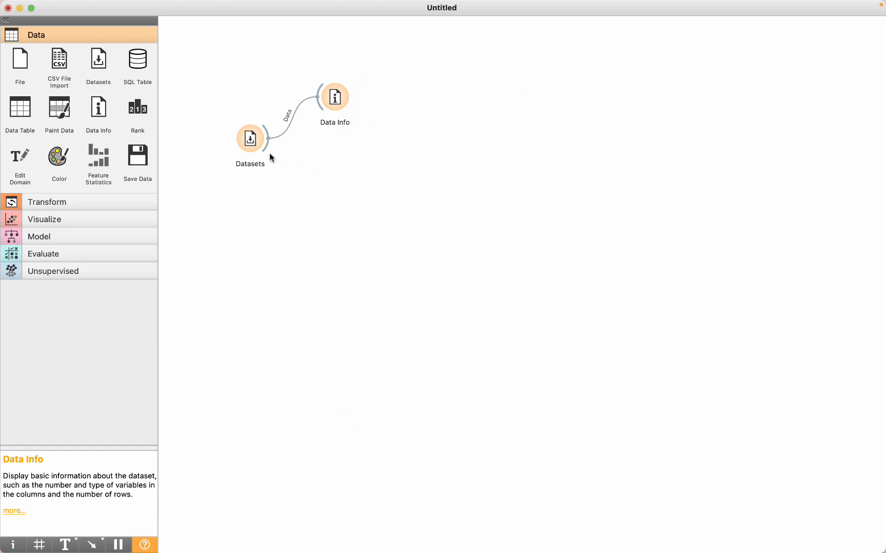
- Connect a Data Table widget to Datasets and look through the countries' rows and feature columns
left_click_drag(265, 146, 328, 170)
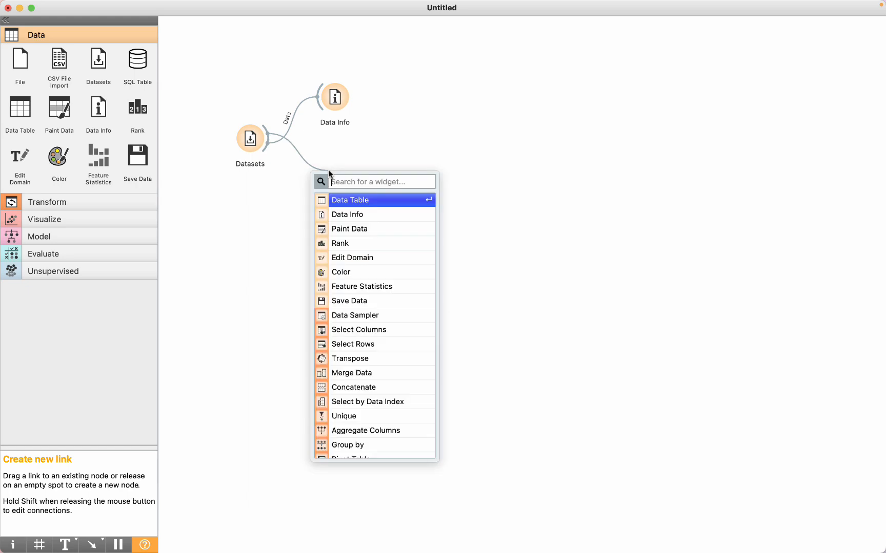
left_click(350, 203)
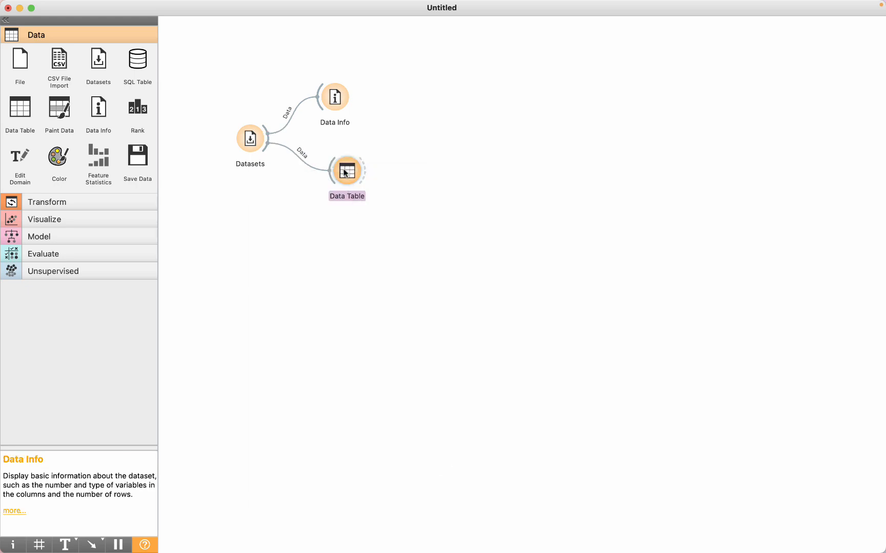
double_click(344, 172)
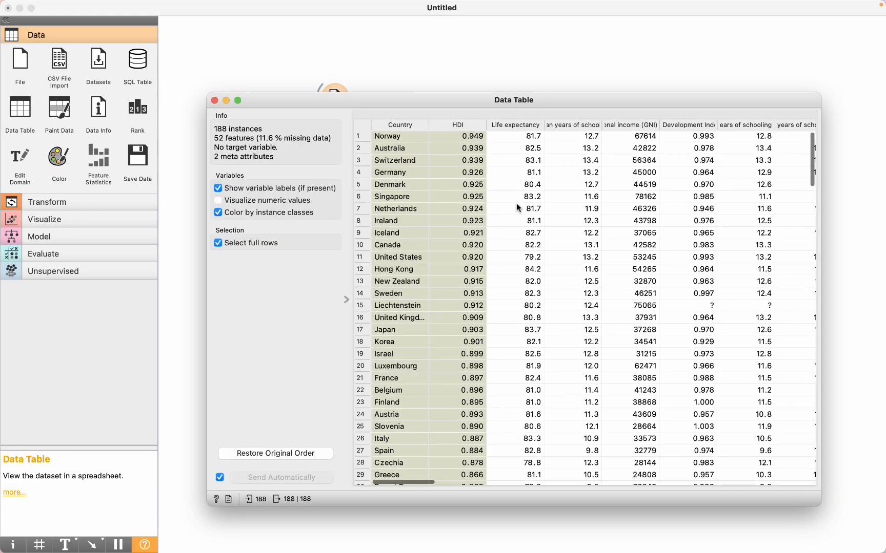
scroll(517, 205, "down", 3)
scroll(636, 236, "right", 15)
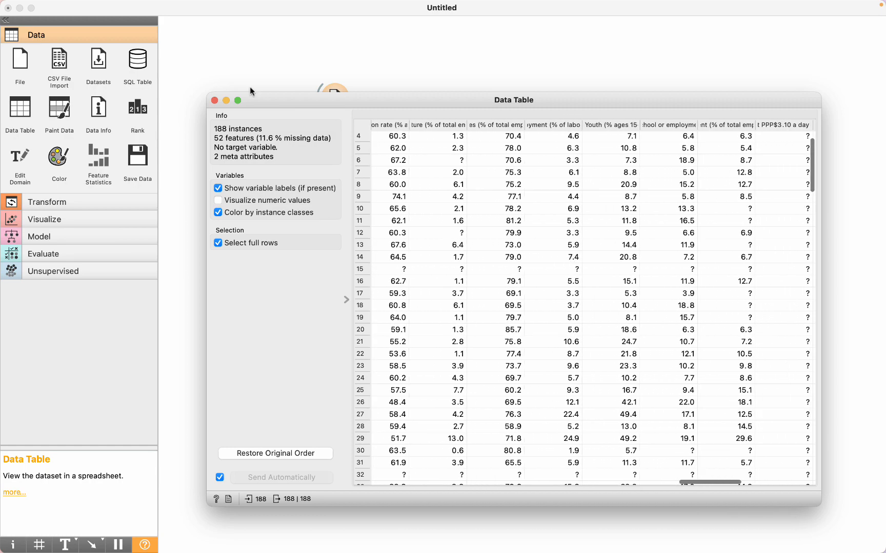
left_click(214, 100)
- Connect a PCA widget to the Data Table, linking the table's Data output instead of Selected Data to the PCA input
left_click_drag(366, 177, 411, 170)
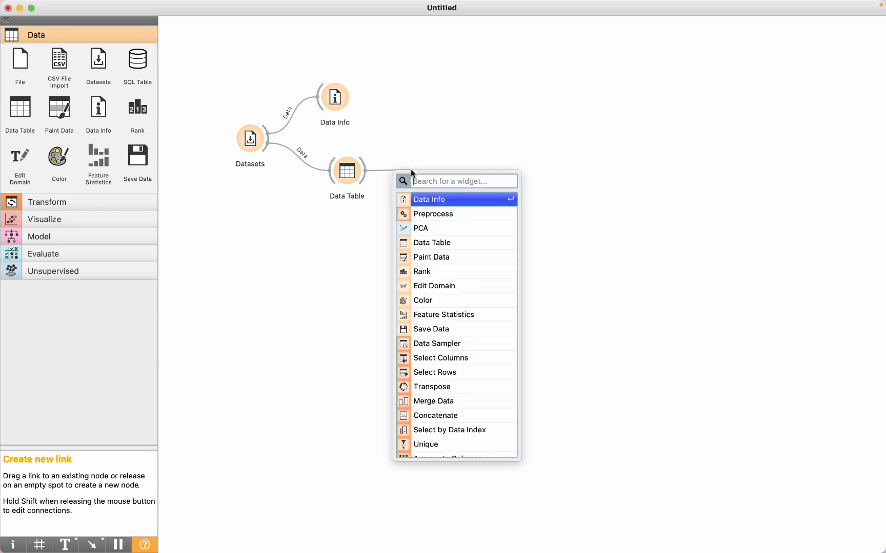
left_click(423, 230)
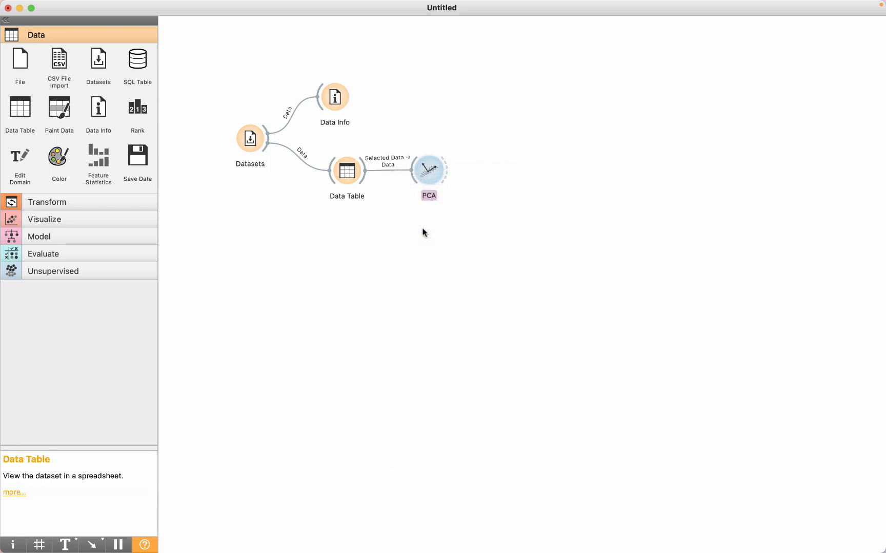
double_click(383, 169)
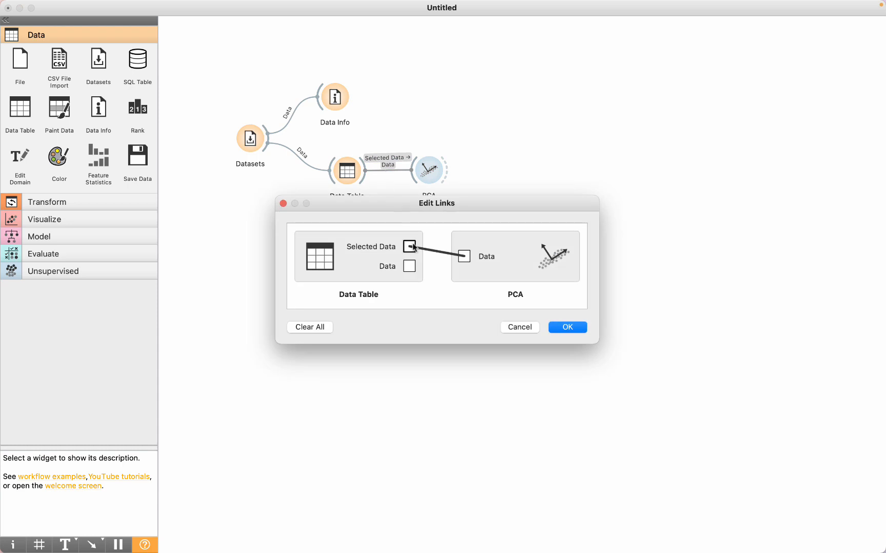
left_click_drag(409, 266, 463, 256)
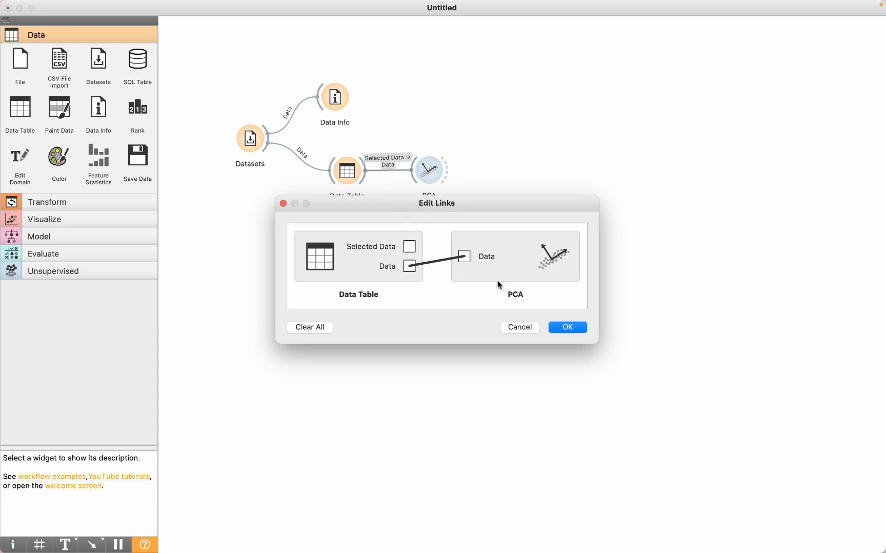
left_click(563, 327)
left_click(436, 173)
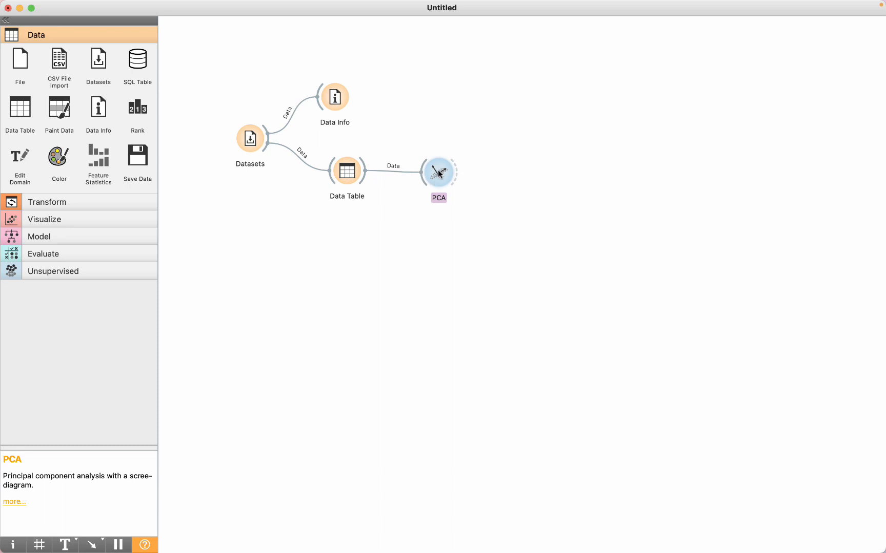
- Open the PCA settings and make the scree diagram show only the first 54 components
double_click(438, 174)
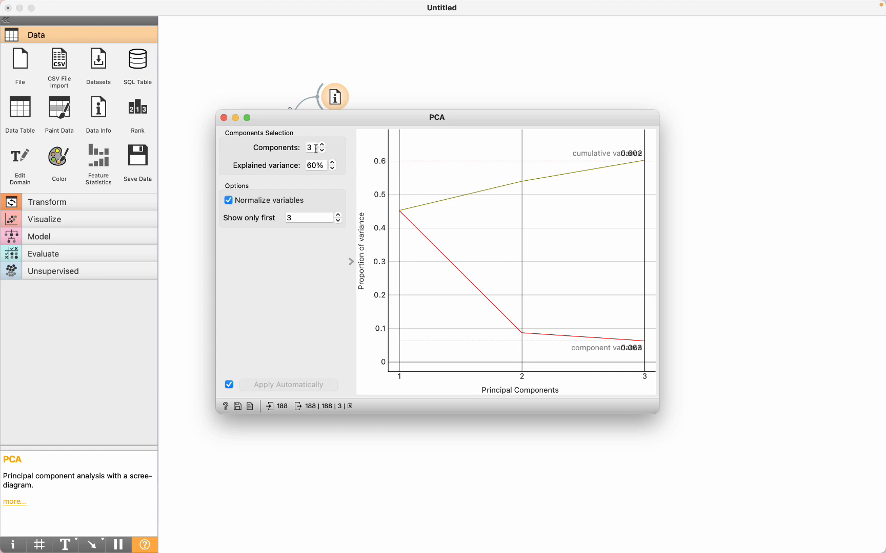
left_click(285, 218)
type("54")
key("Return")
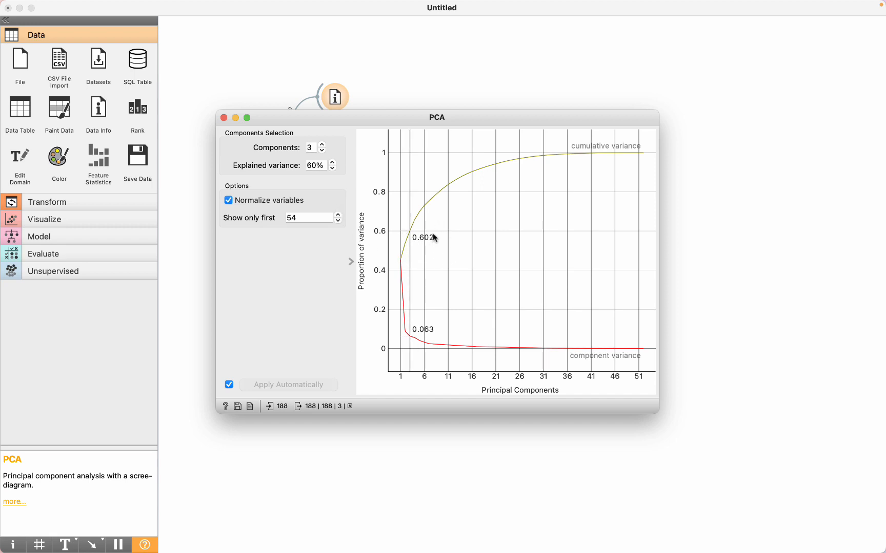
- Raise the number of PCA components gradually to 10, following the explained variance in the scree diagram
left_click(322, 146)
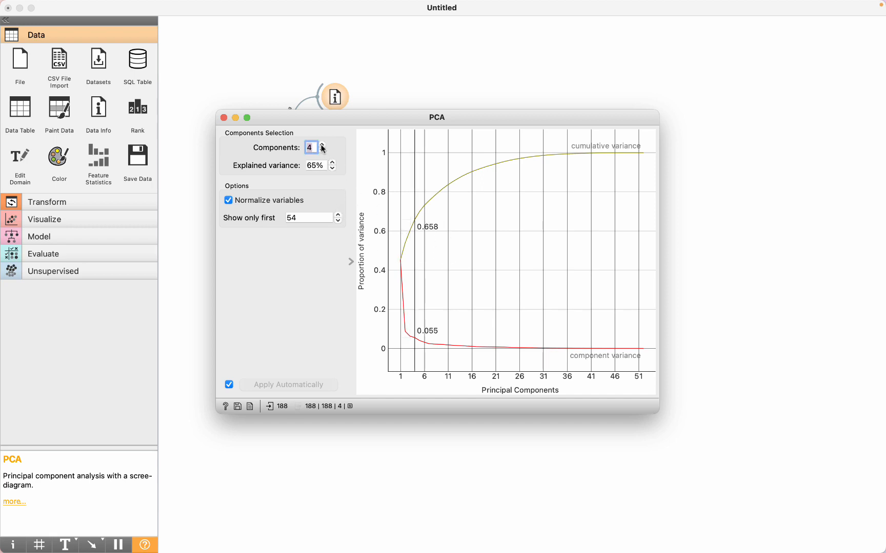
left_click(323, 145)
left_click(323, 145)
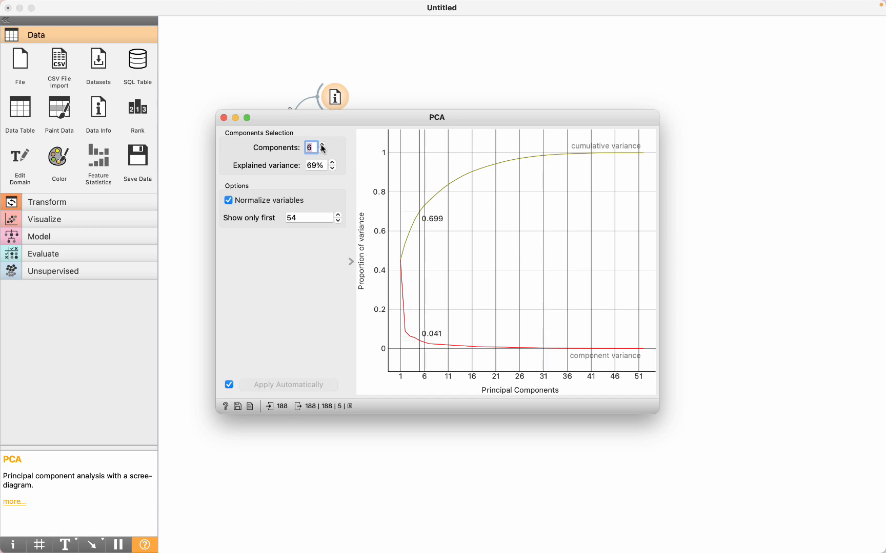
left_click(322, 146)
left_click(322, 146)
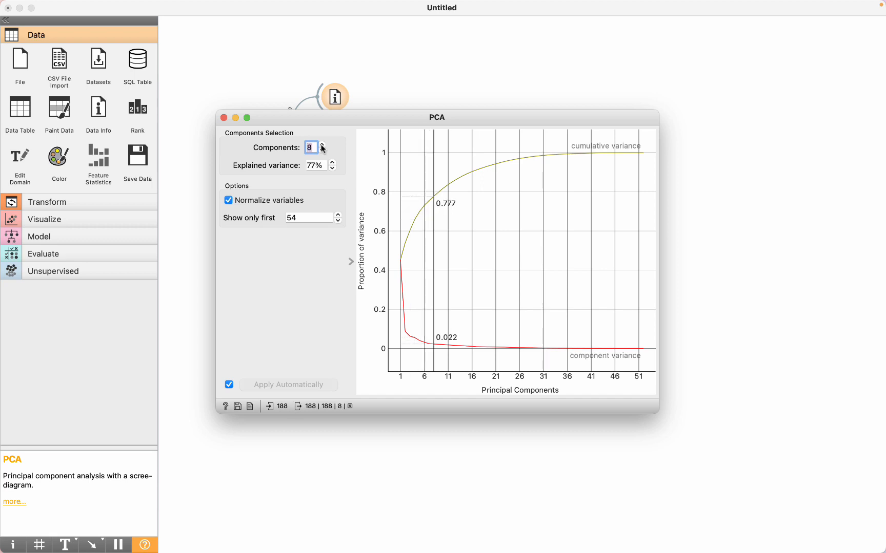
left_click(322, 146)
left_click(323, 145)
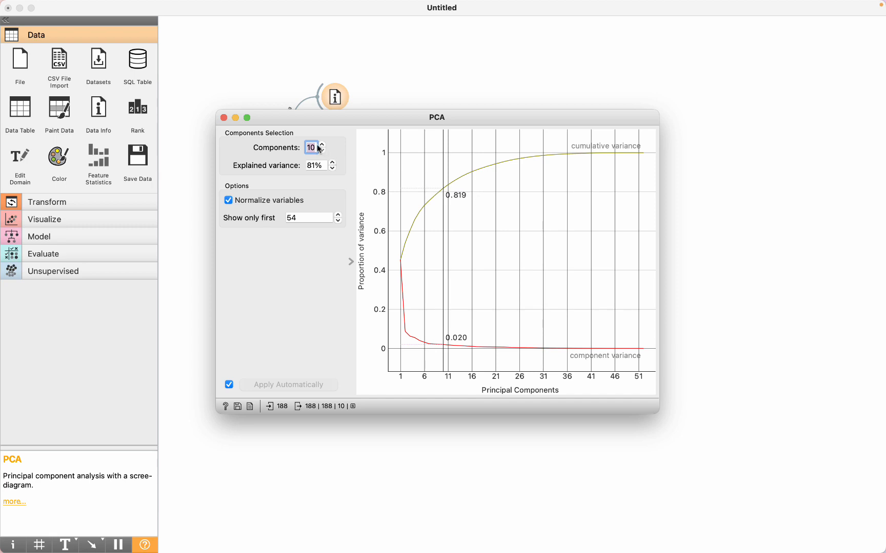
- Set the number of PCA components to 52
type("52")
key("Tab")
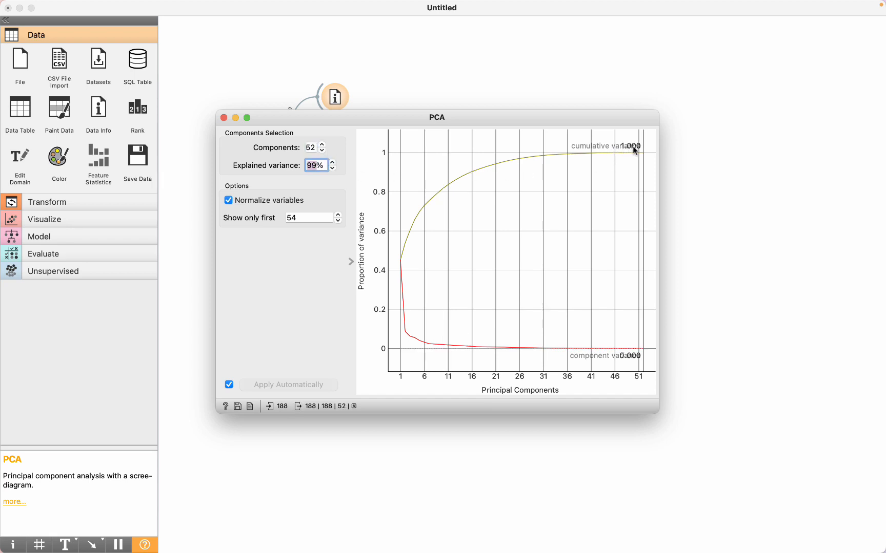
- Lower the number of PCA components stepwise to 10, following the cumulative variance in the scree diagram
left_click(322, 151)
left_click(322, 152)
left_click(321, 151)
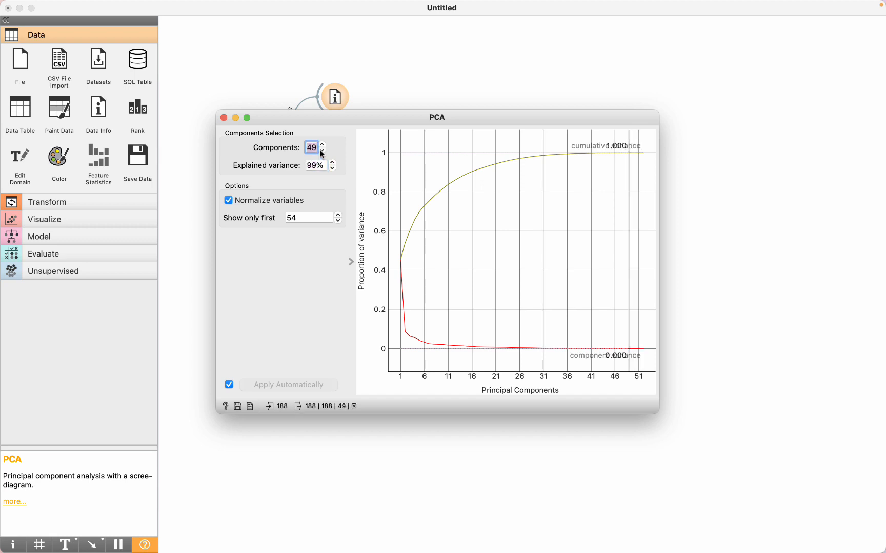
left_click(322, 151)
left_click(321, 152)
left_click(322, 152)
left_click(322, 151)
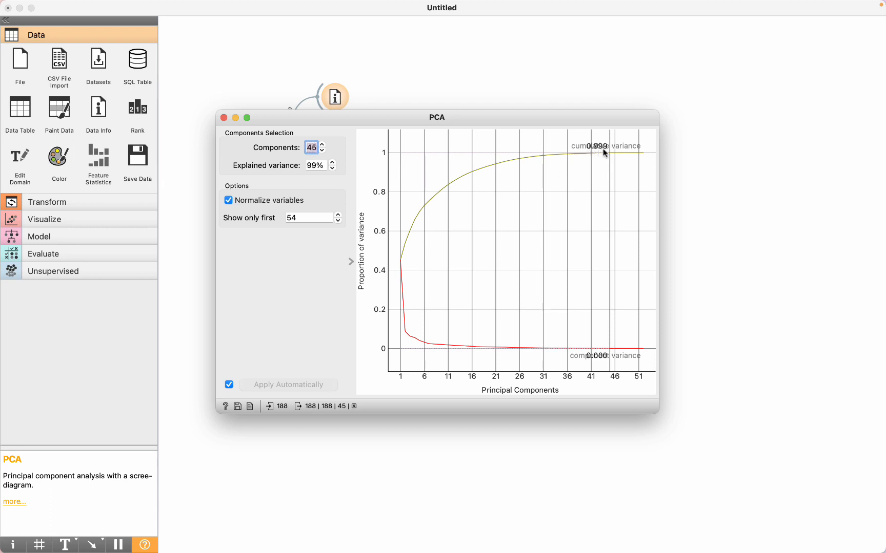
left_click(322, 151)
left_click(322, 151)
left_click(323, 150)
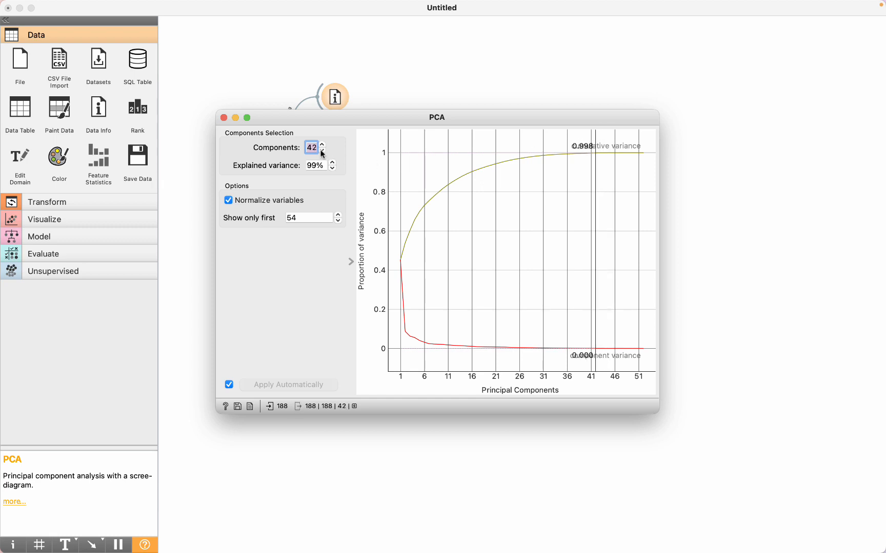
left_click(323, 151)
left_click(323, 151)
left_click(322, 151)
left_click(322, 151)
left_click(322, 151)
left_click(323, 152)
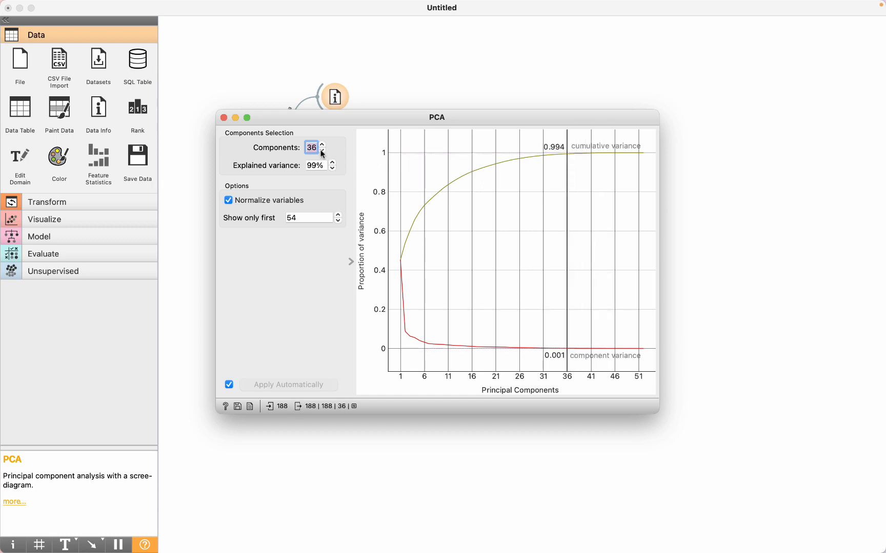
left_click(322, 151)
left_click(323, 151)
left_click(322, 151)
left_click(323, 150)
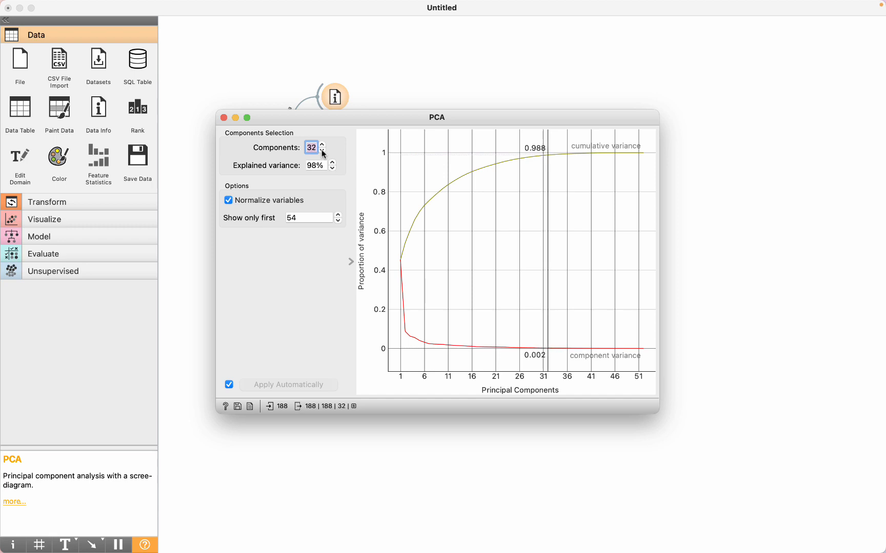
left_click(323, 150)
left_click(323, 150)
left_click(323, 151)
left_click(323, 150)
left_click(323, 151)
left_click(322, 151)
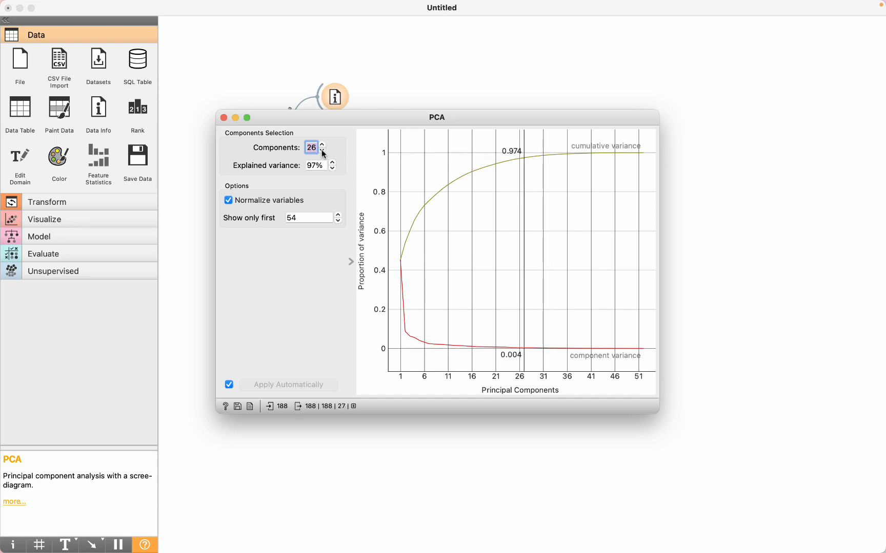
left_click(322, 151)
left_click(322, 151)
left_click(322, 151)
left_click(322, 151)
left_click(322, 151)
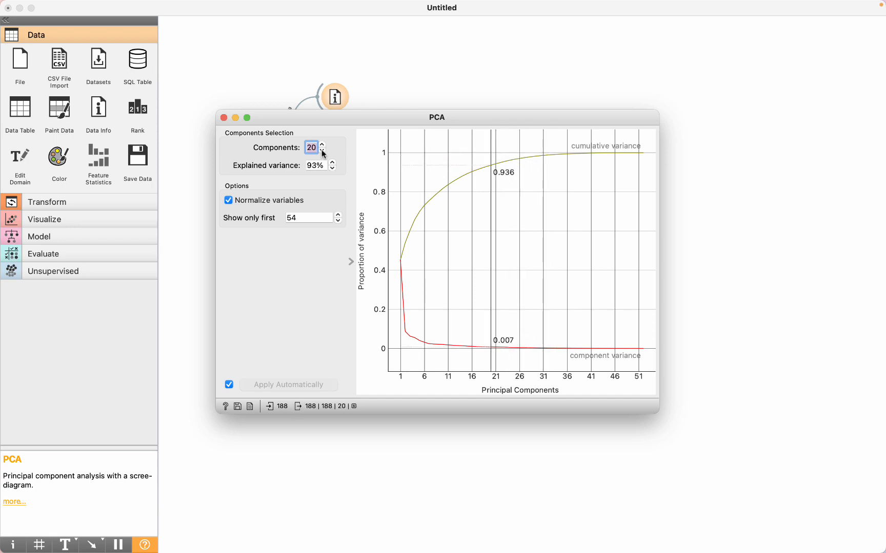
left_click(322, 151)
left_click(322, 151)
left_click(323, 151)
left_click(322, 150)
left_click(322, 151)
left_click(322, 151)
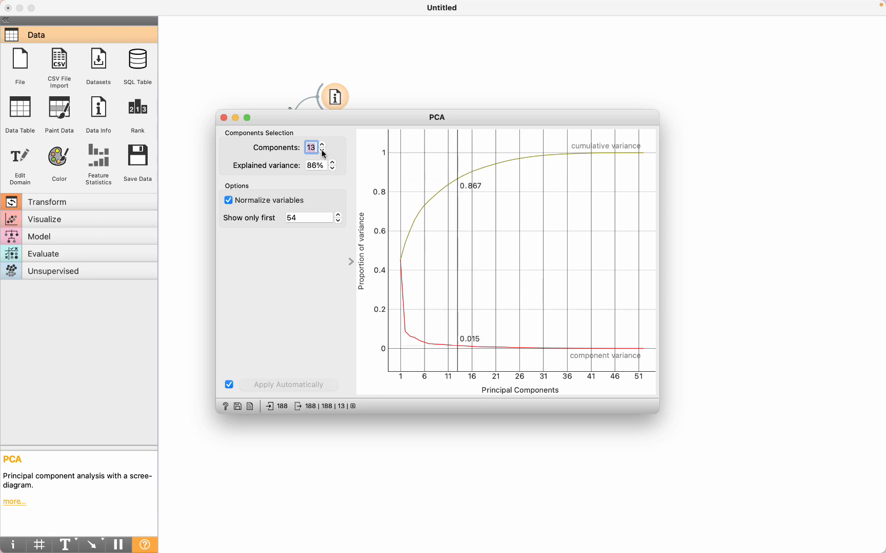
left_click(322, 151)
left_click(323, 150)
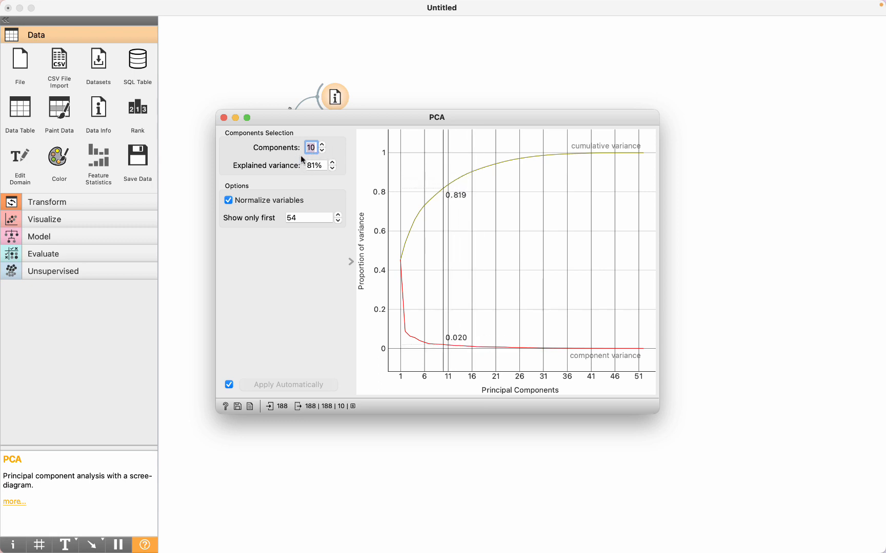
- Close the PCA settings, connect a second Data Table to PCA, and examine its PC1 to PC10 columns
left_click(223, 118)
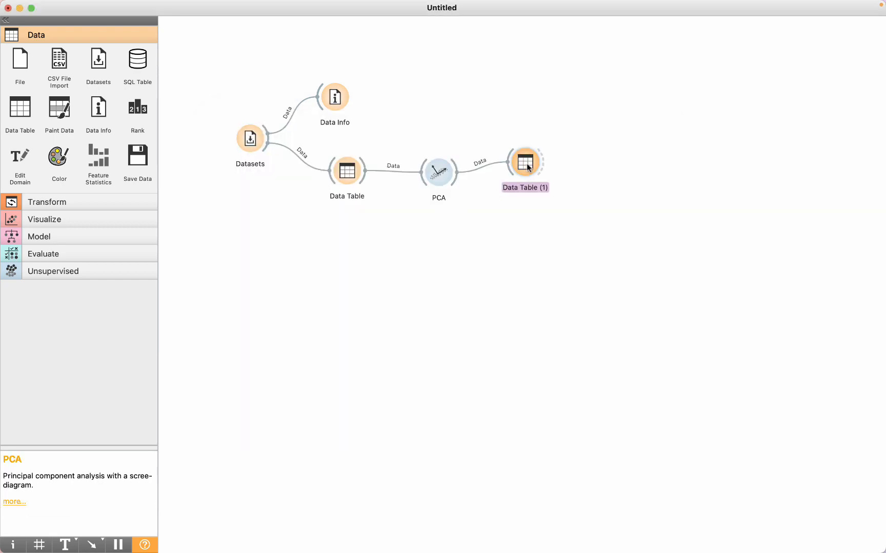
double_click(528, 167)
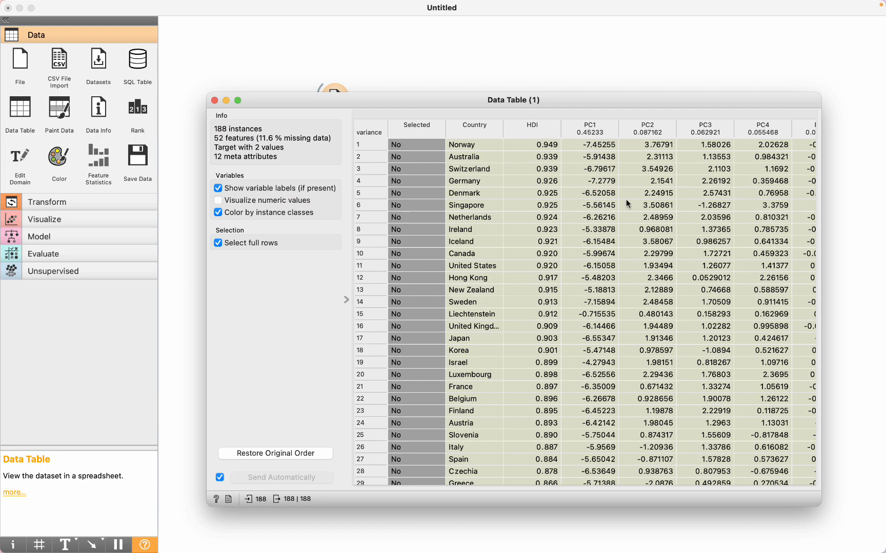
scroll(625, 199, "right", 3)
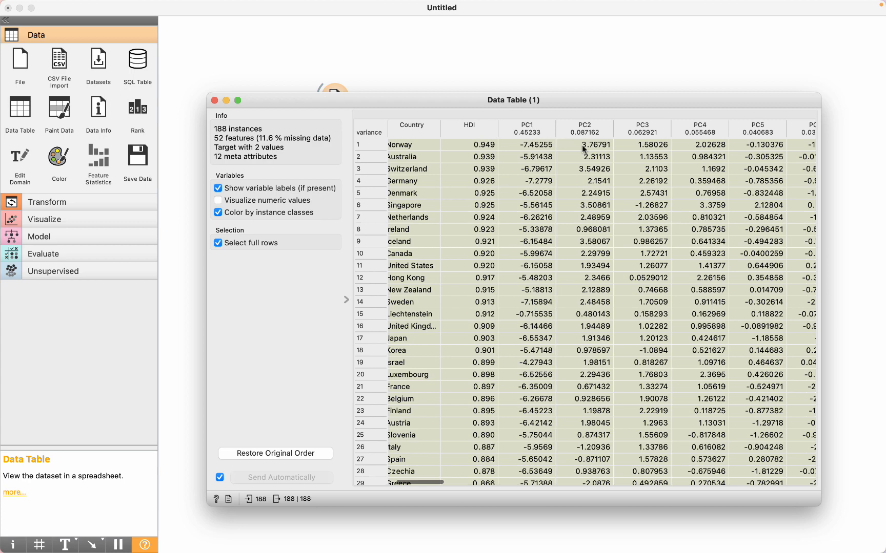
scroll(702, 173, "right", 1)
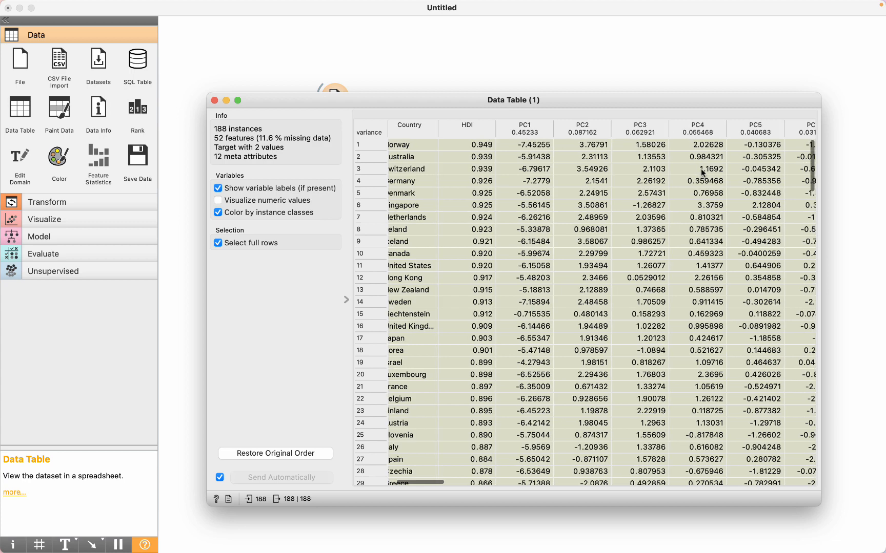
scroll(703, 172, "right", 10)
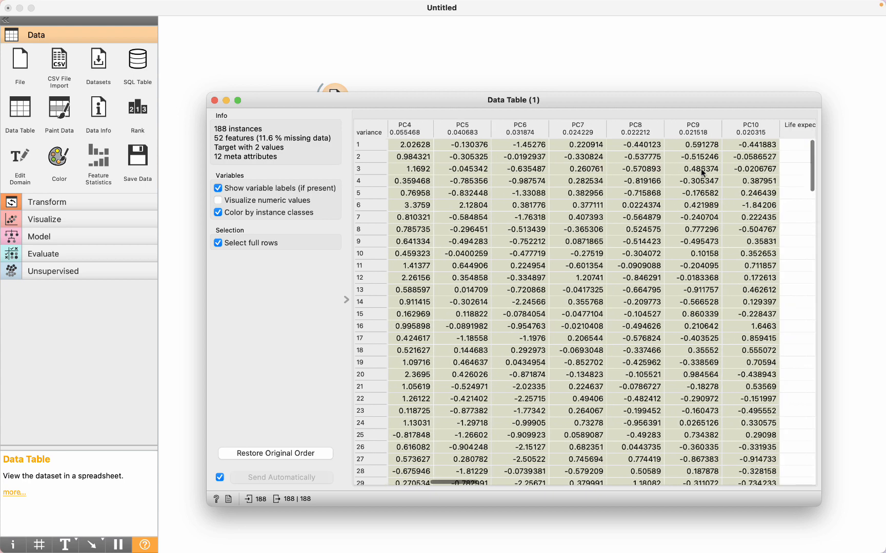
- Examine the original feature columns following PC10 in the PCA output table, and close the table
scroll(701, 169, "right", 1)
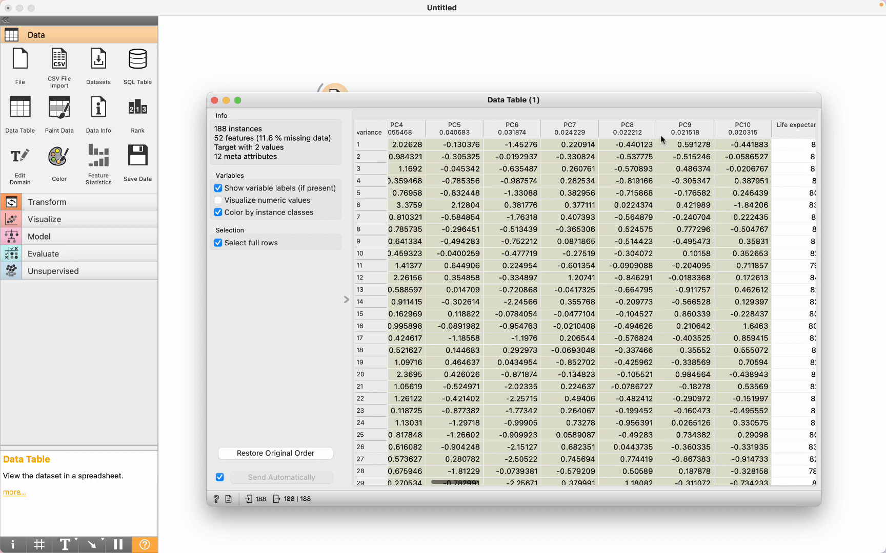
scroll(672, 240, "right", 1)
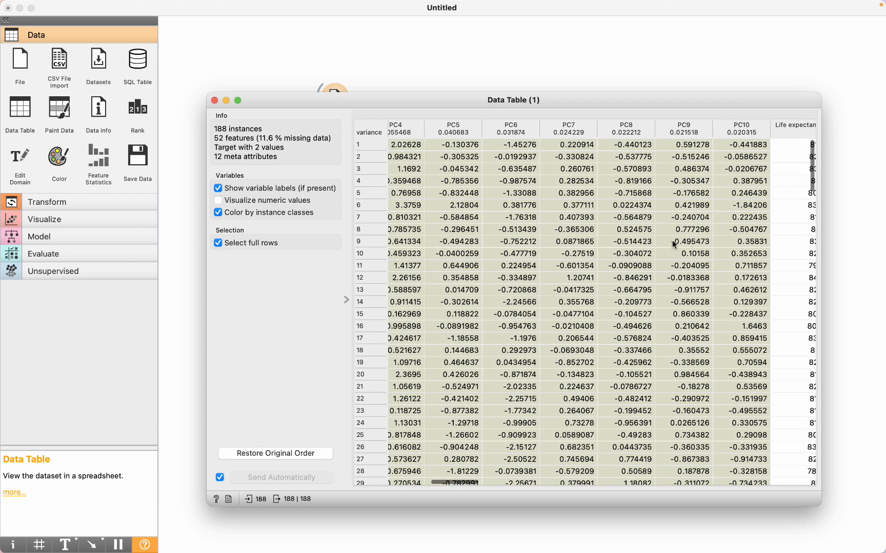
scroll(672, 240, "right", 8)
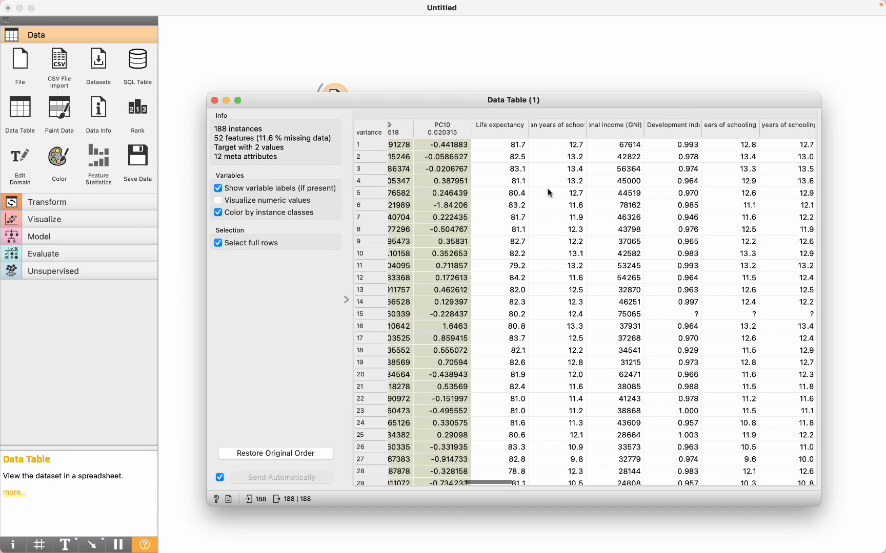
left_click(214, 101)
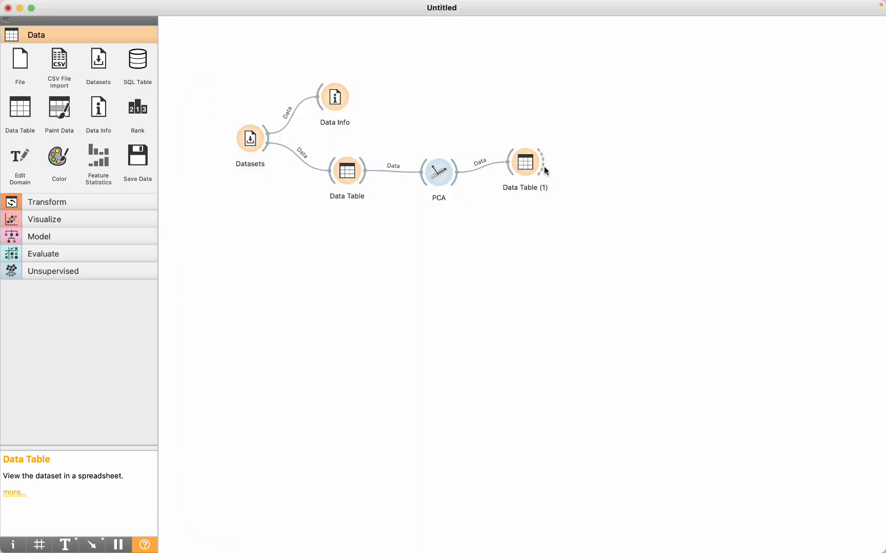
- Add a Select Columns widget connected to the output of Data Table (1)
left_click_drag(591, 159, 591, 159)
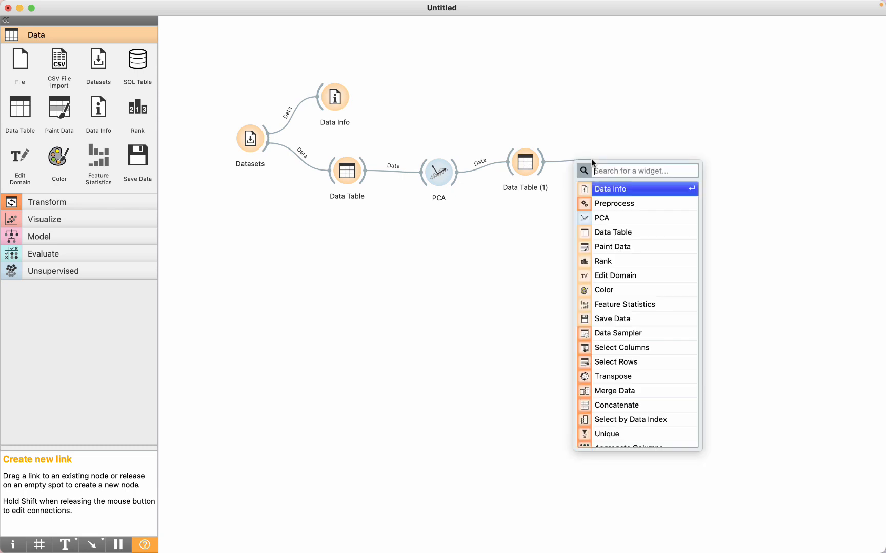
type("sele")
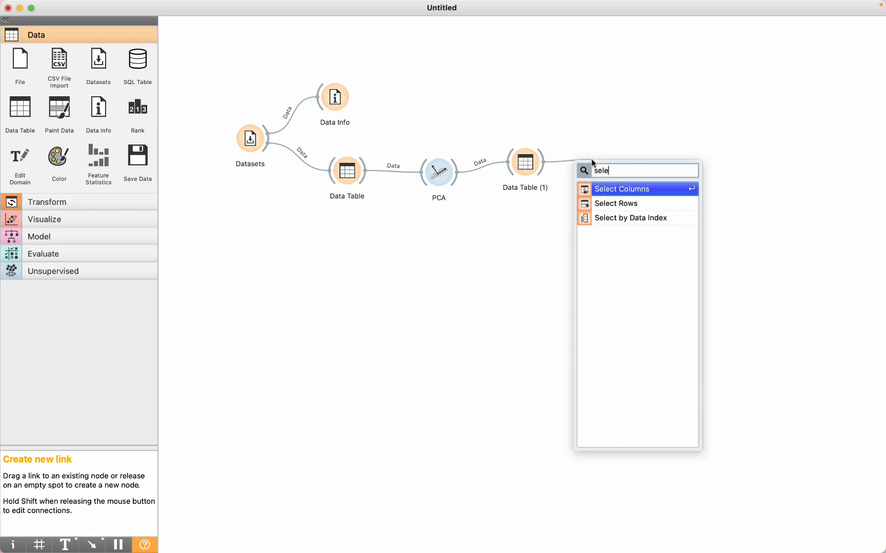
left_click(610, 189)
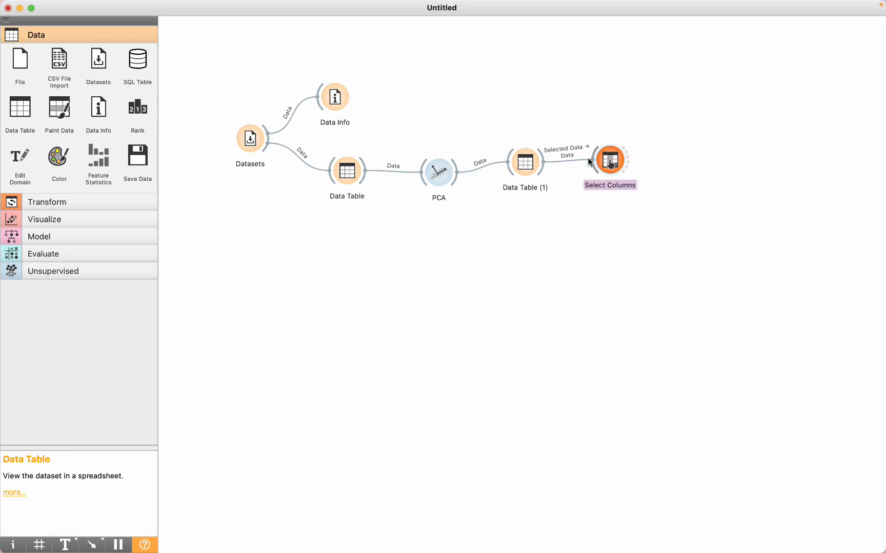
- Move all original features to the ignored columns in Select Columns and close its settings
double_click(609, 163)
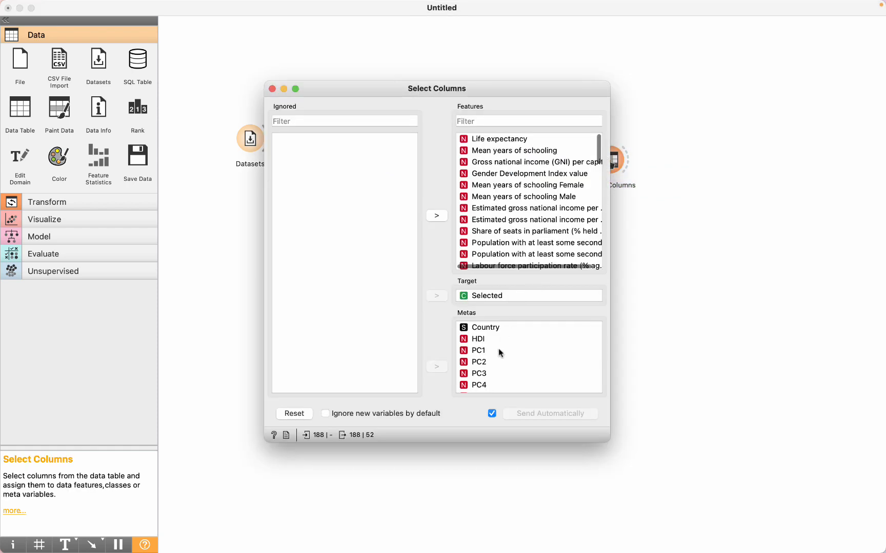
mouse_move(485, 352)
left_click(492, 141)
key("super+a")
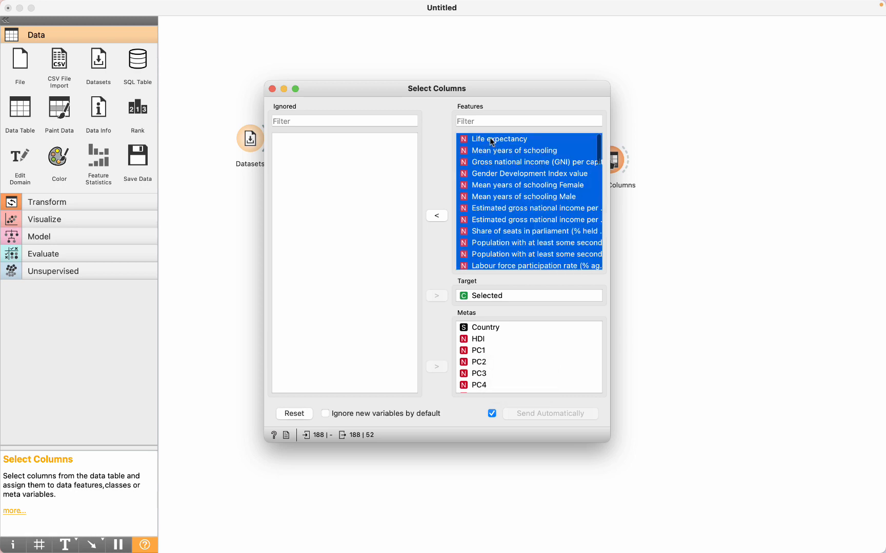
left_click(436, 216)
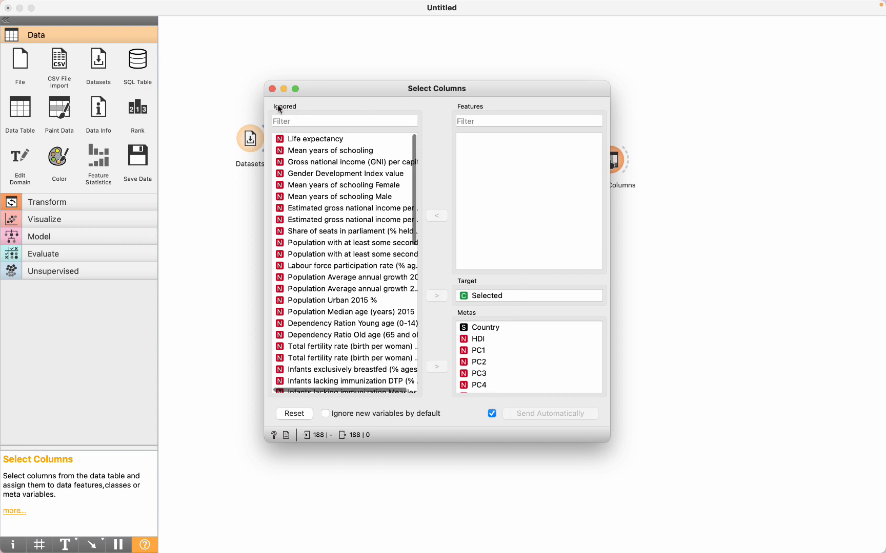
left_click(272, 89)
- Connect a new Data Table to Select Columns and examine its remaining columns, including the principal components
left_click_drag(627, 160, 664, 161)
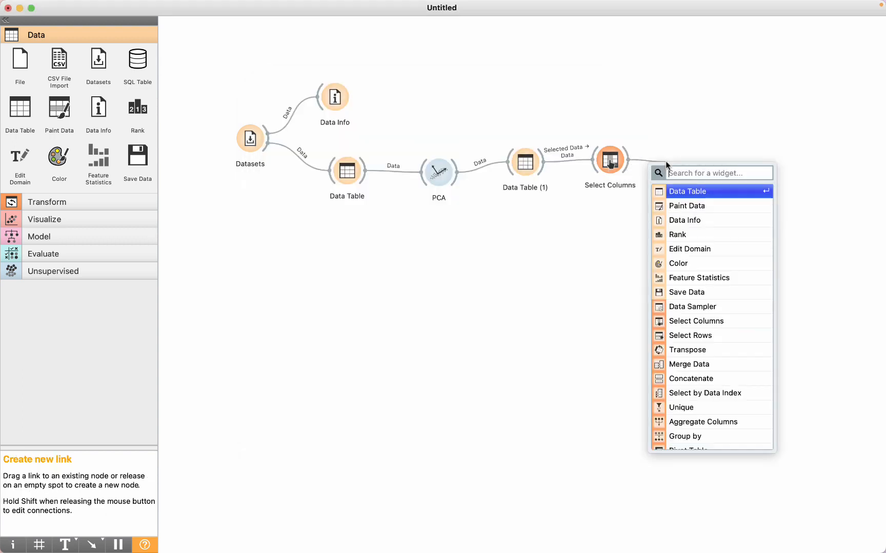
left_click(678, 193)
double_click(683, 167)
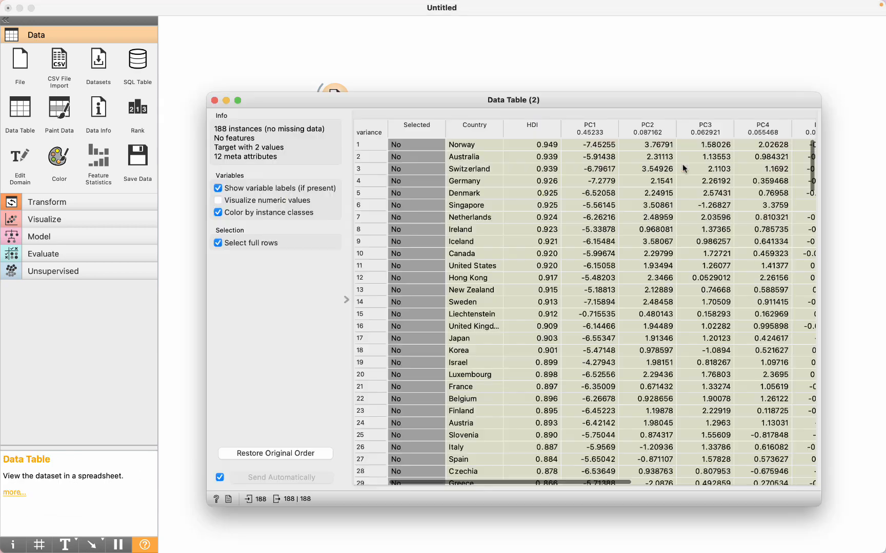
scroll(682, 188, "right", 5)
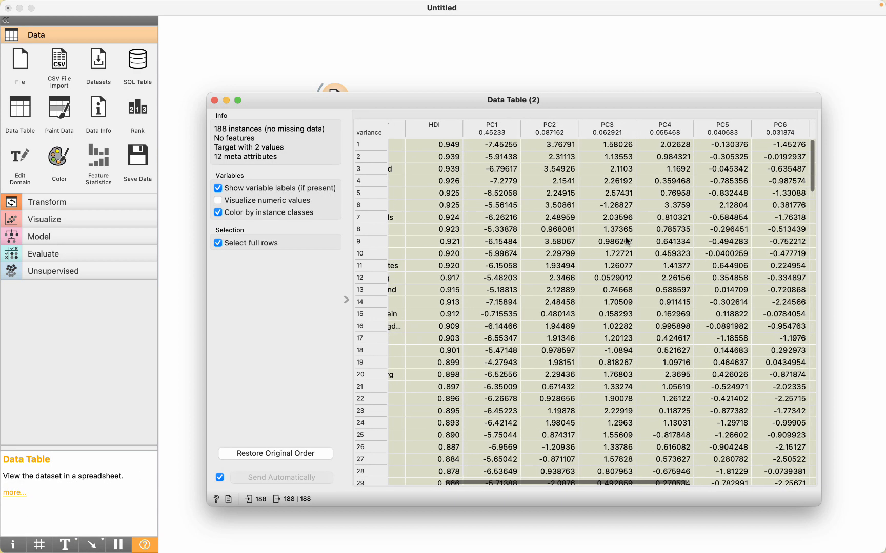
scroll(627, 241, "right", 1)
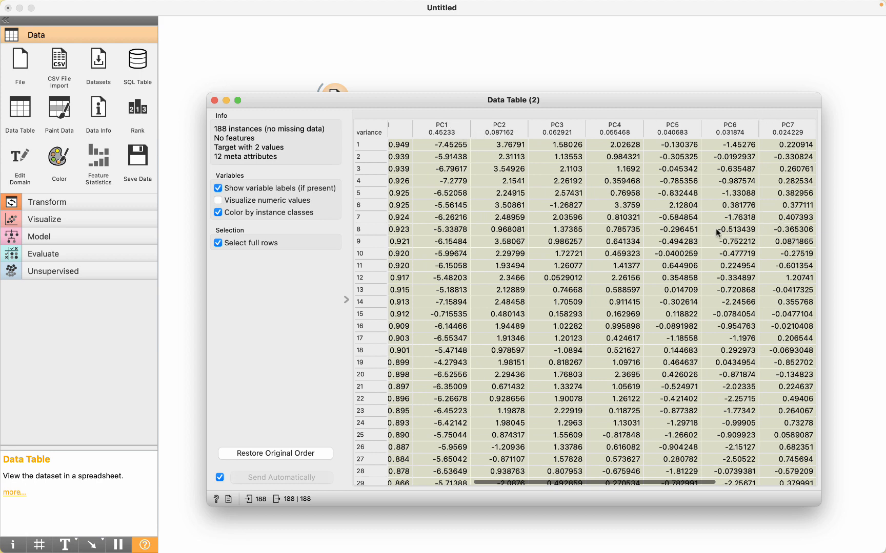
scroll(717, 233, "right", 3)
scroll(664, 238, "left", 9)
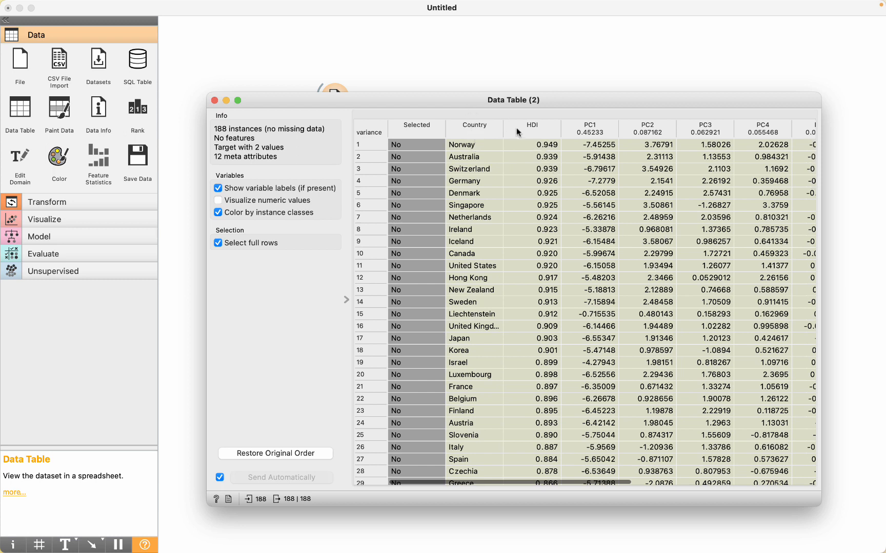
left_click(214, 101)
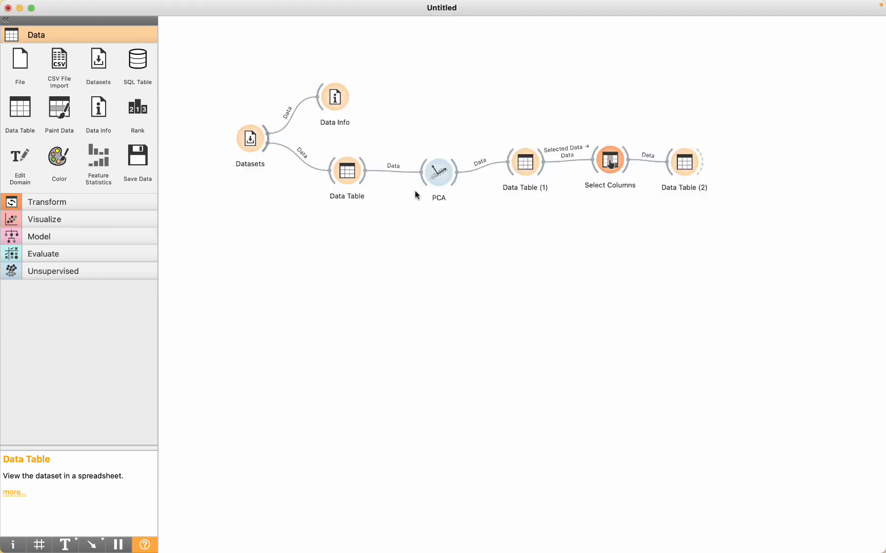
- Move the Country and HDI metas to the ignored columns in Select Columns and close its settings
double_click(623, 173)
left_click(472, 327)
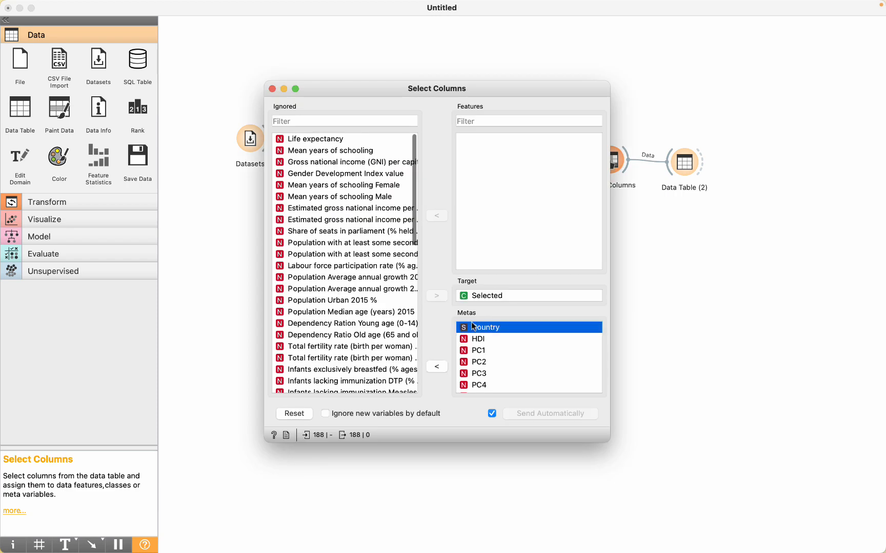
left_click(437, 366)
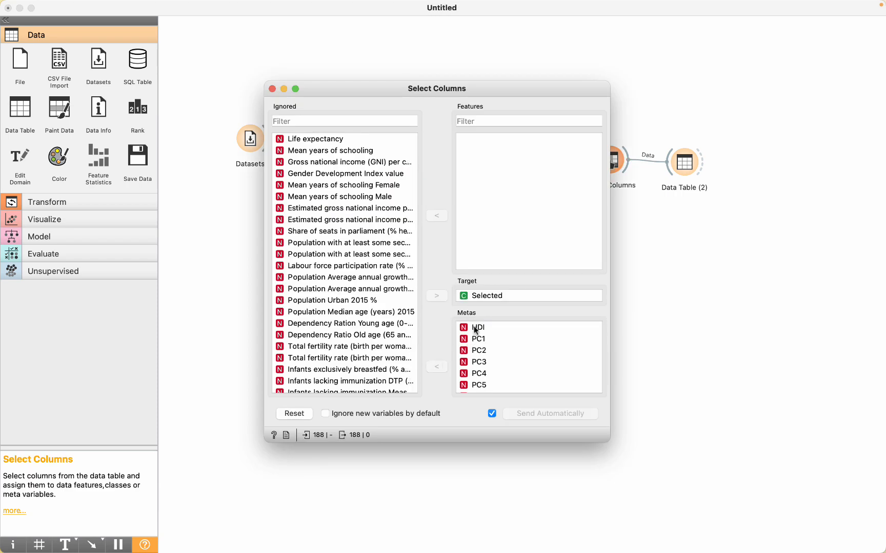
left_click(475, 328)
left_click(437, 366)
left_click(272, 88)
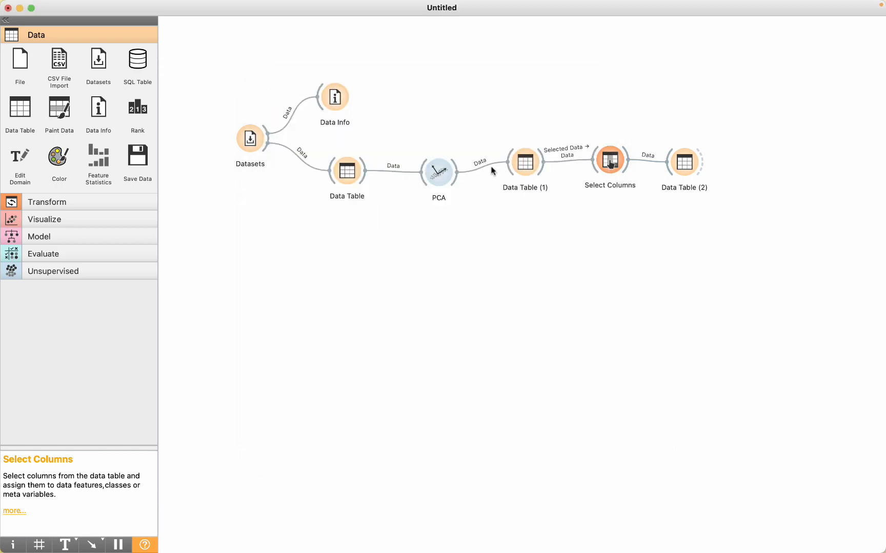
- Examine the PC1 to PC10 columns in Data Table (2), and close the table
double_click(684, 168)
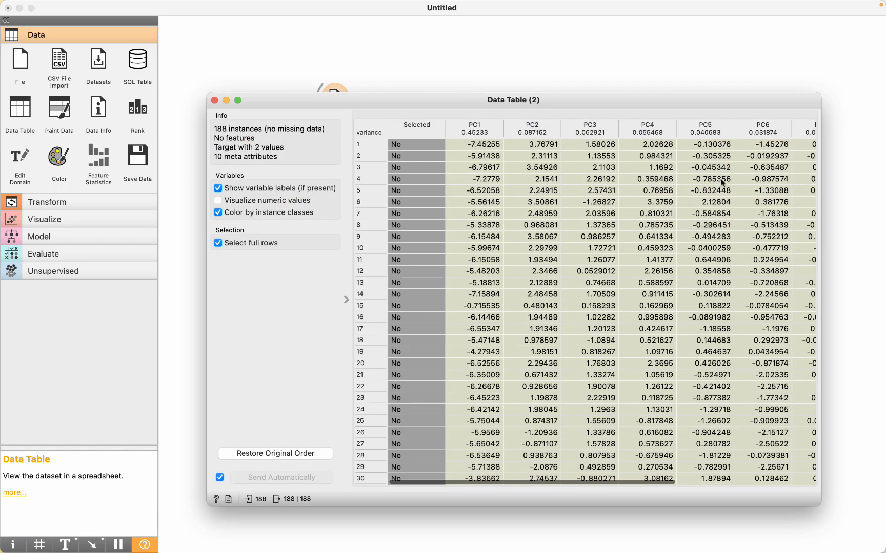
scroll(557, 235, "down", 2)
scroll(557, 235, "right", 2)
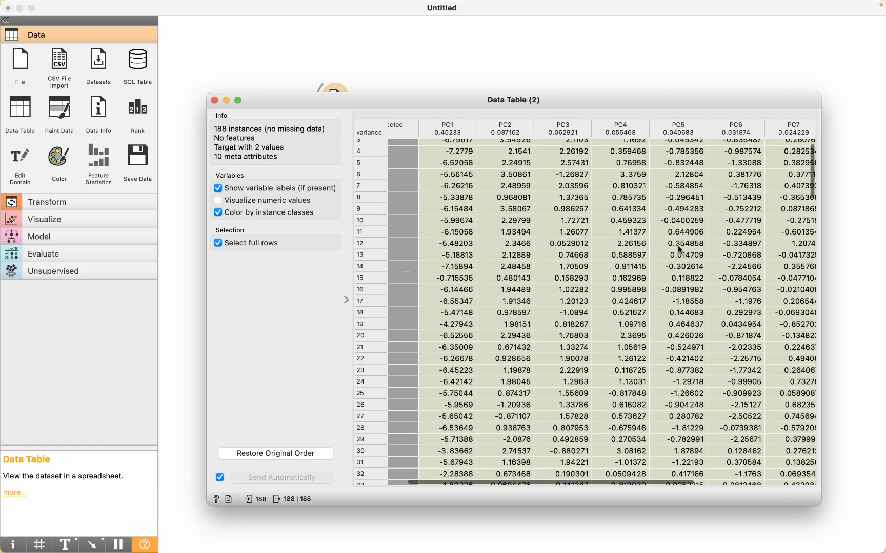
scroll(677, 246, "right", 5)
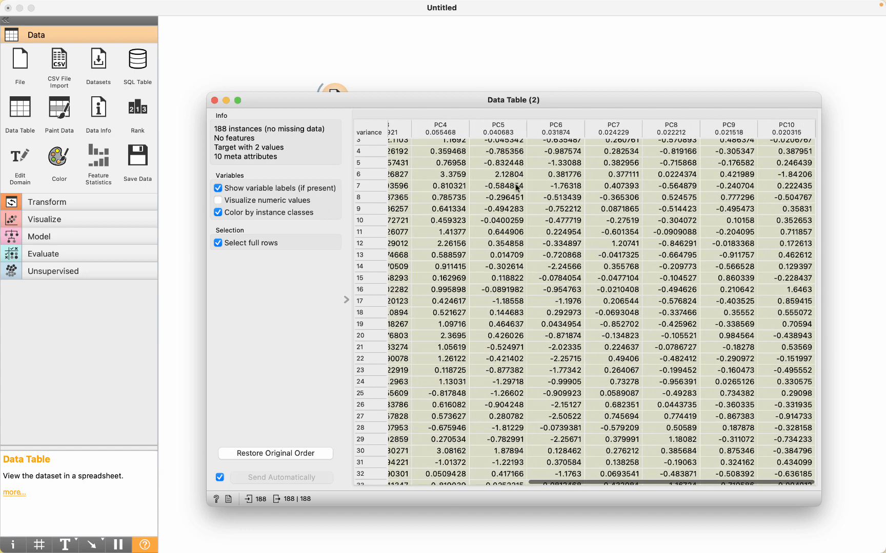
left_click(215, 100)
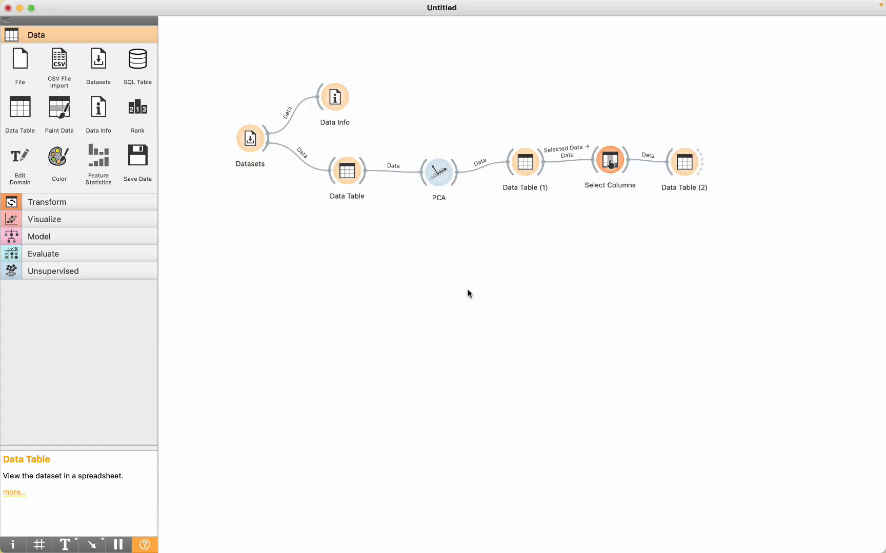